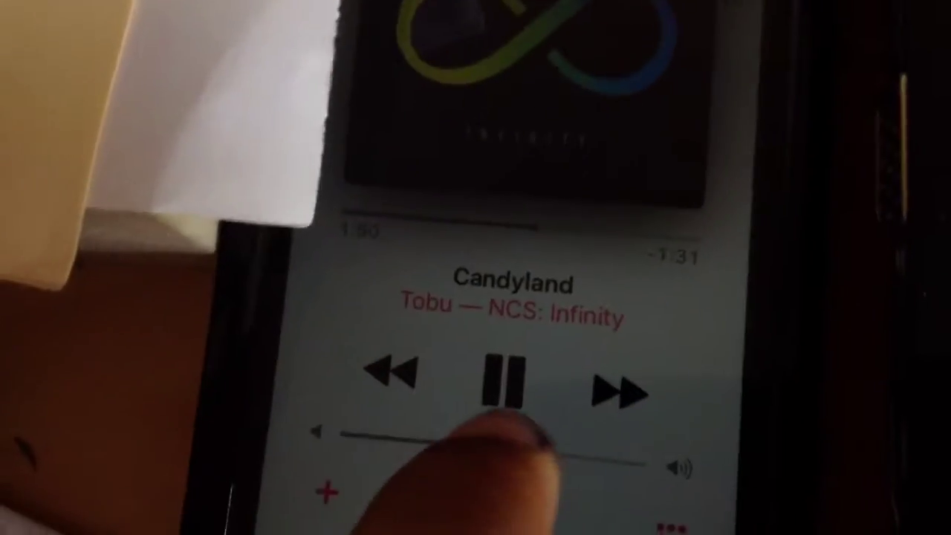
Raise the Candyland playback volume close to full on the Now Playing slider.
drag(520, 430, 613, 405)
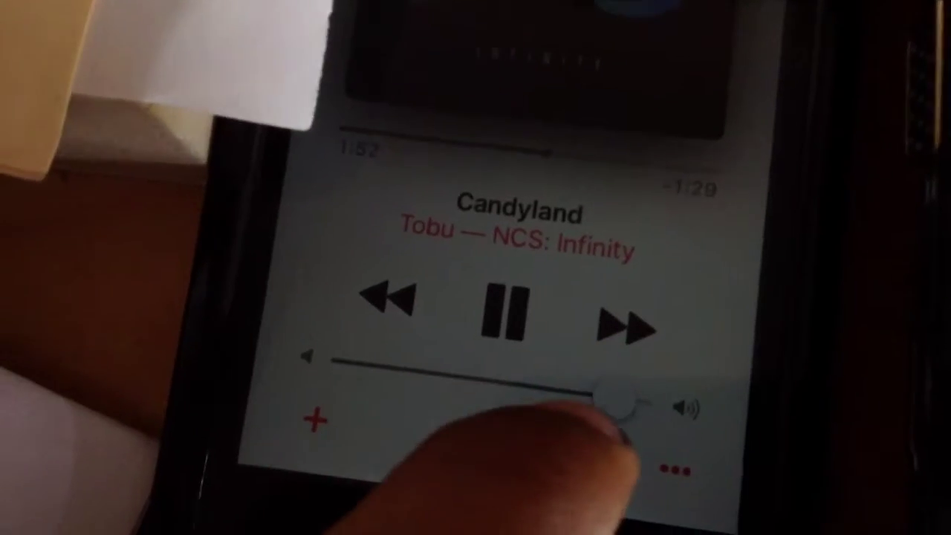